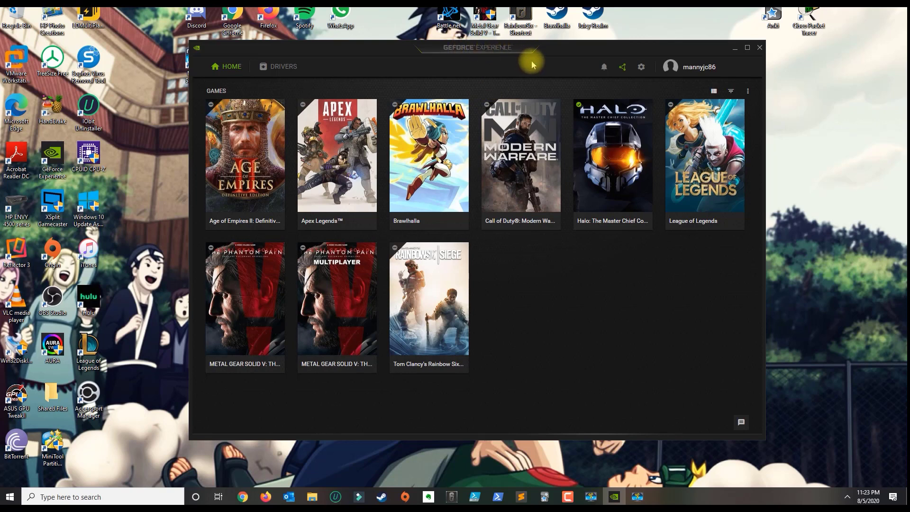
Nudge the GeForce Experience main window slightly, then move it back into place
drag(574, 55, 572, 56)
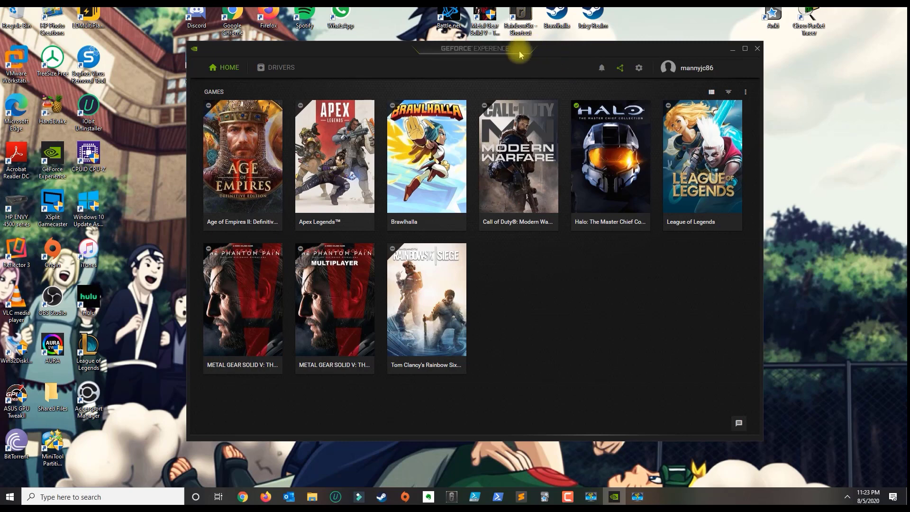
drag(531, 55, 535, 51)
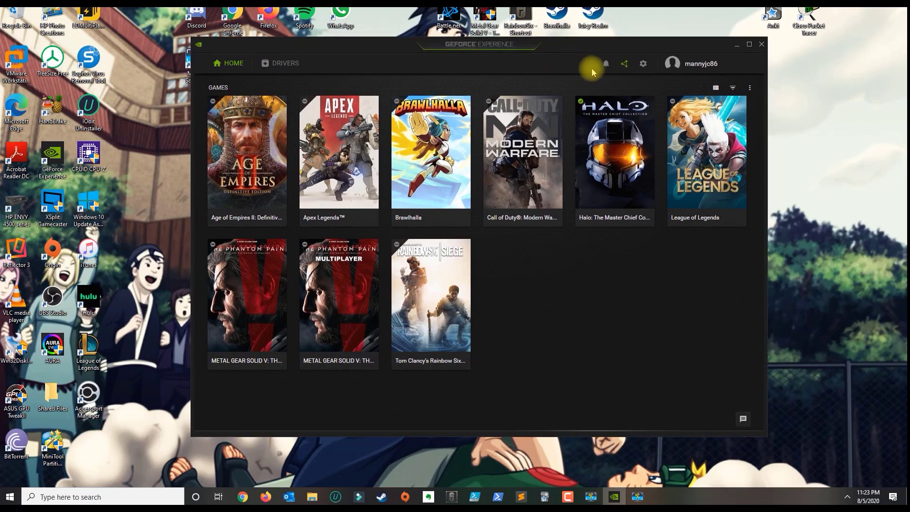
Open the in-game overlay and reveal the Instant Replay tile's Turn on / Settings options
click(625, 66)
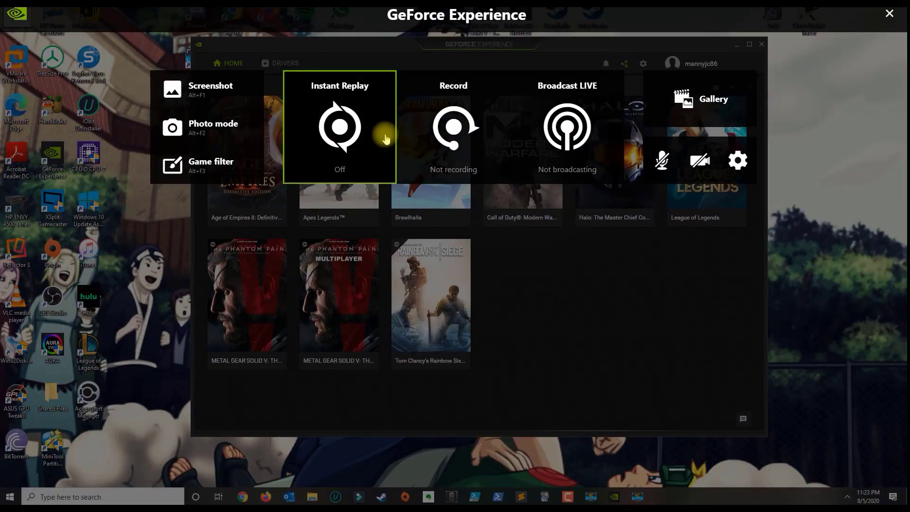
click(350, 147)
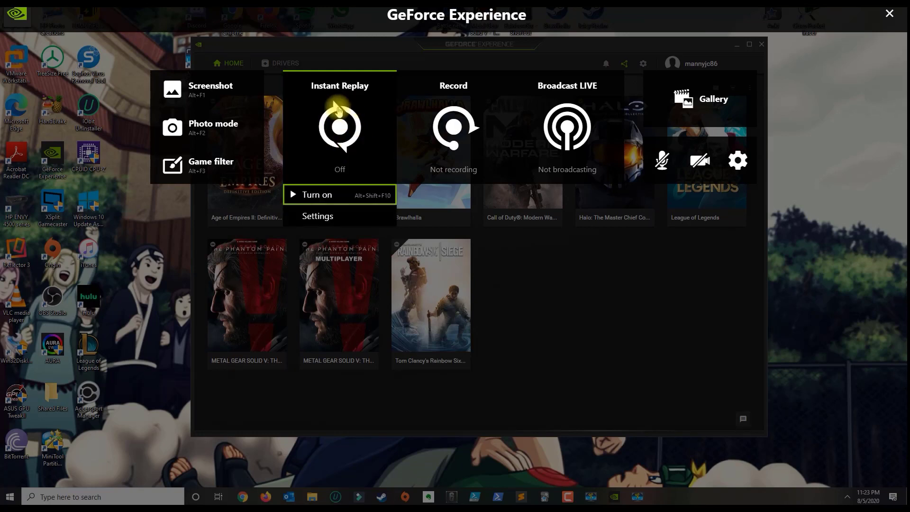
Set Instant Replay to 5 minutes, In-game resolution, 60 FPS, and save the settings
click(317, 215)
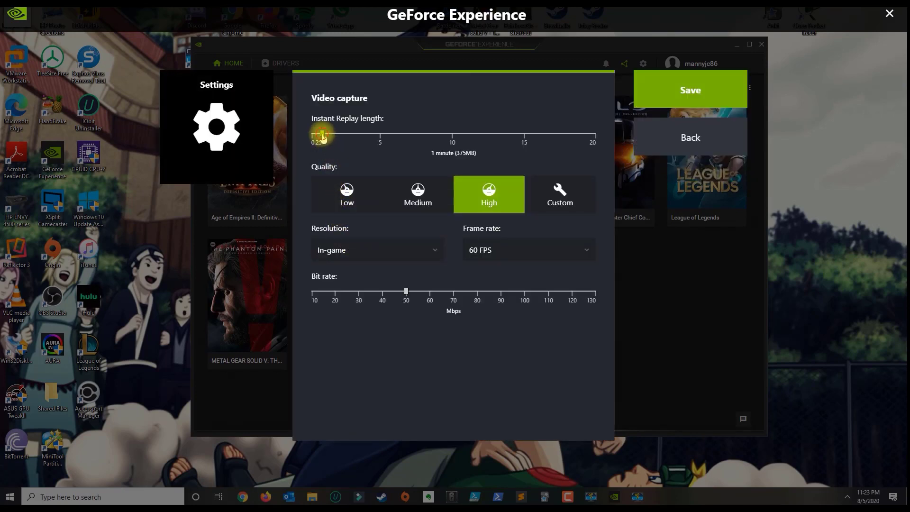
drag(324, 138, 380, 142)
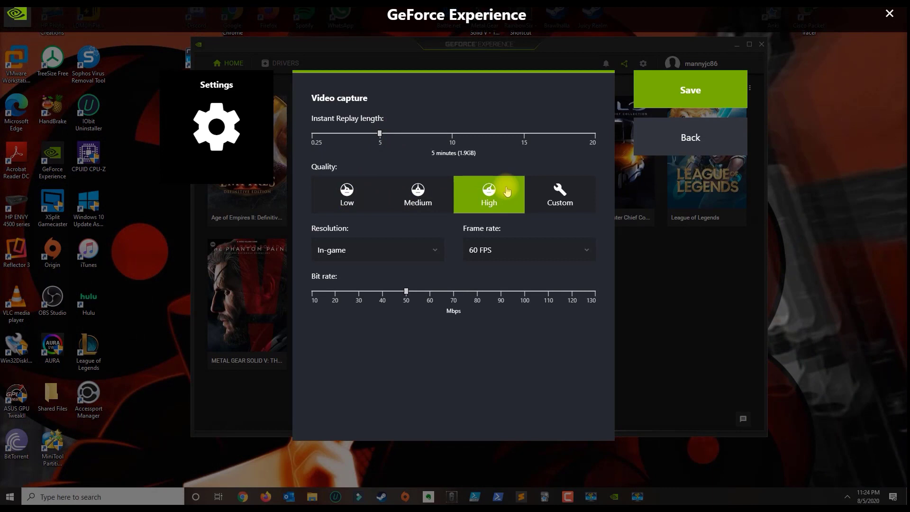
click(423, 245)
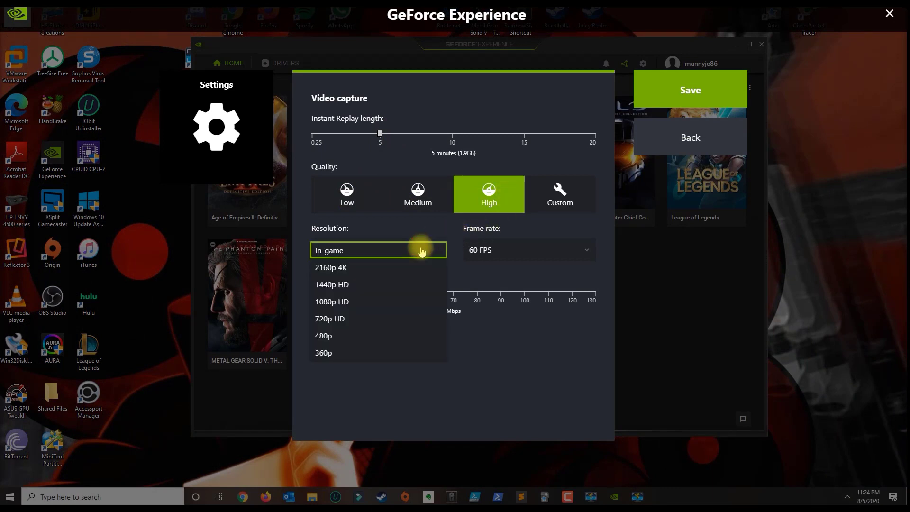
click(392, 251)
click(488, 250)
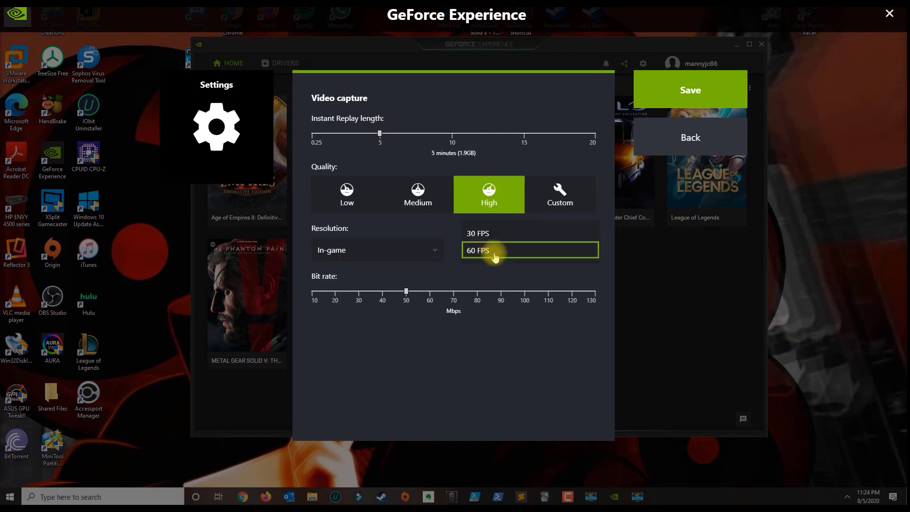
click(502, 255)
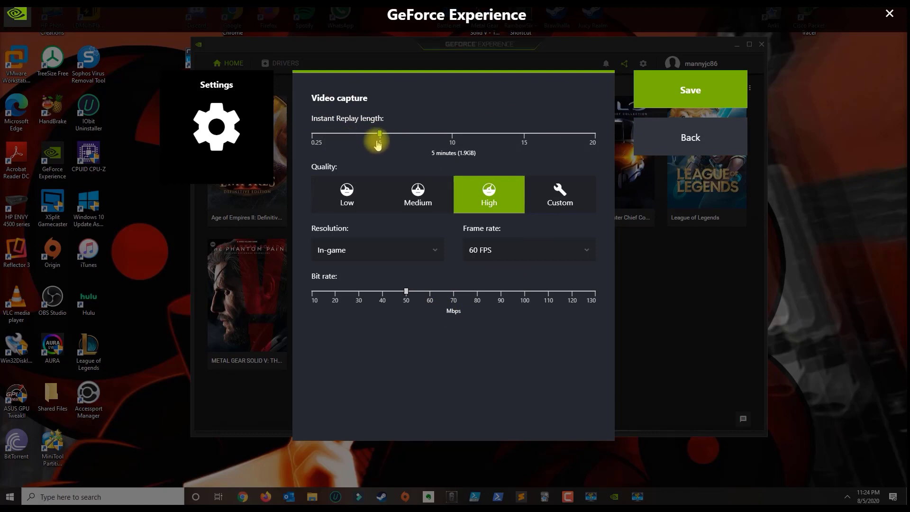
click(672, 97)
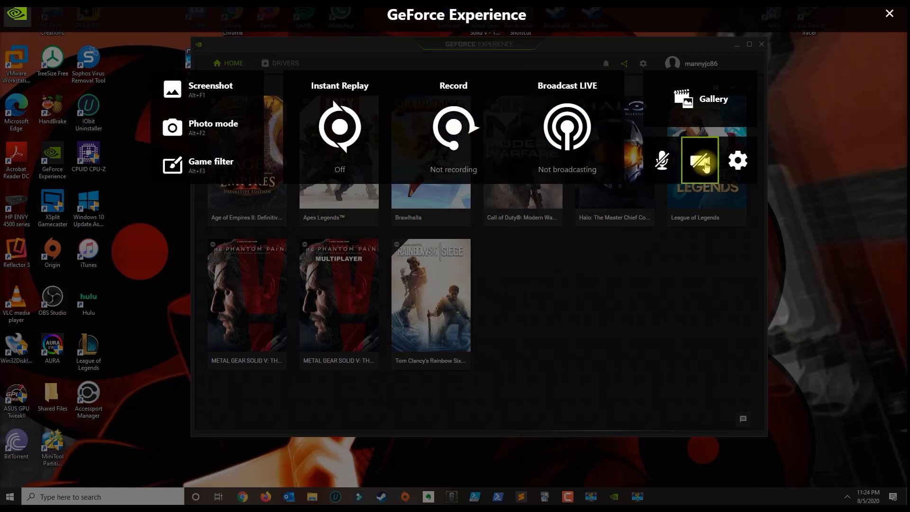
Browse the Recordings settings and keep the Videos save location as D:\Recordings
click(737, 164)
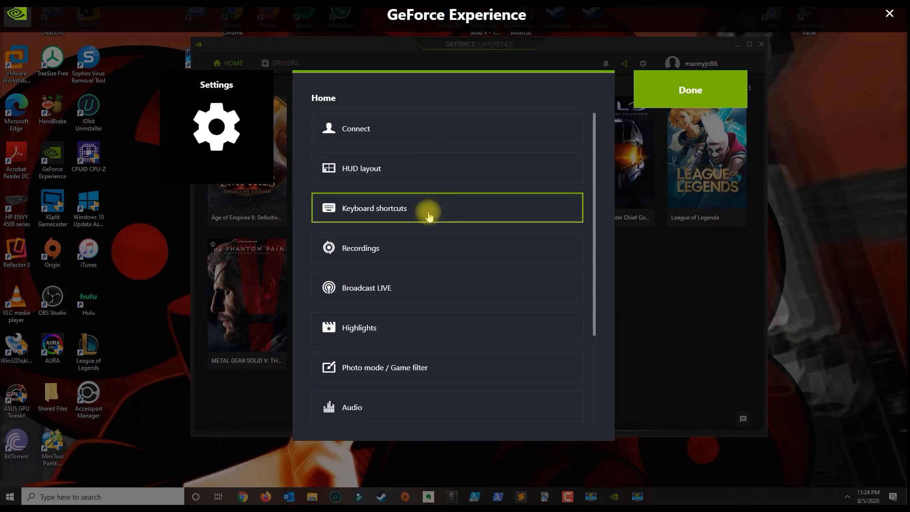
scroll(417, 208, down, 1)
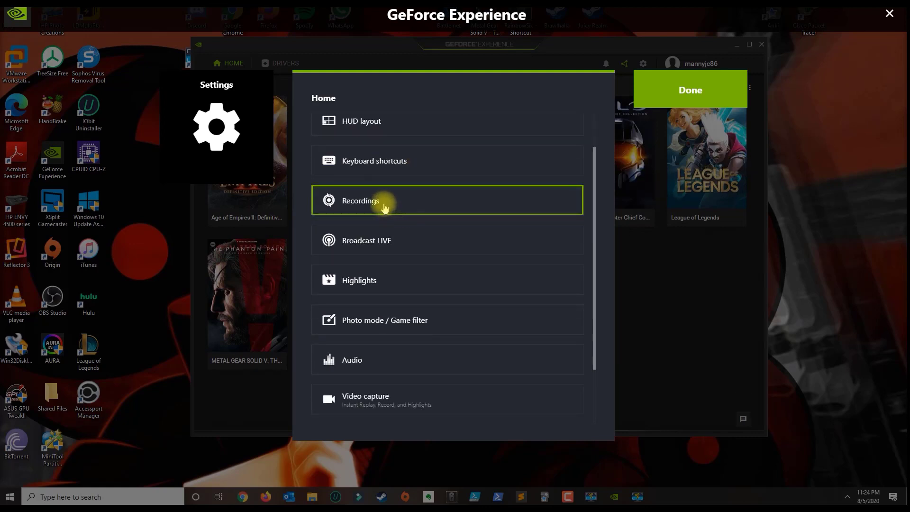
click(384, 207)
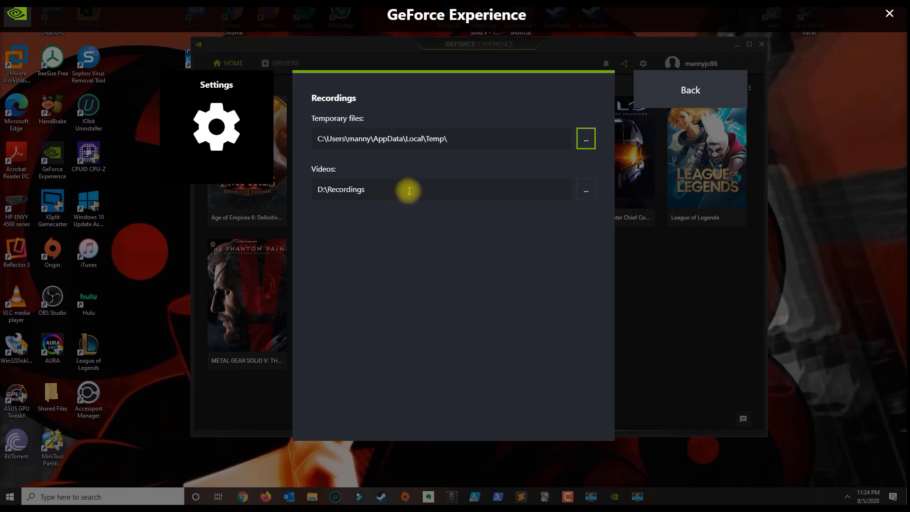
click(462, 137)
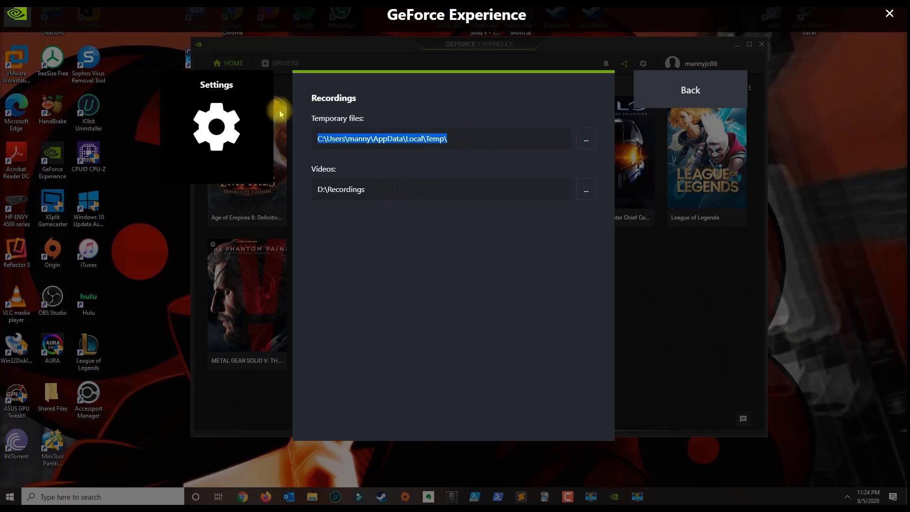
click(365, 189)
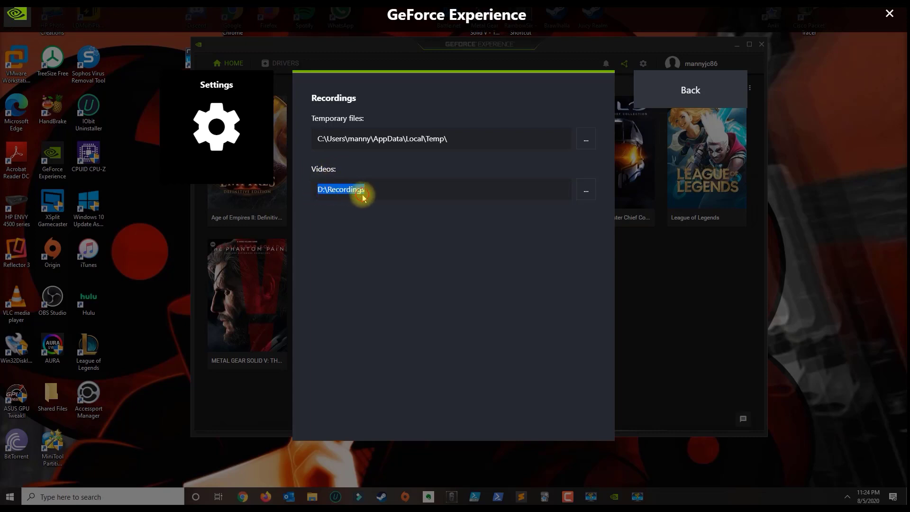
mouse_move(351, 190)
mouse_down()
mouse_move(330, 190)
mouse_move(382, 187)
mouse_move(299, 182)
mouse_up()
click(585, 190)
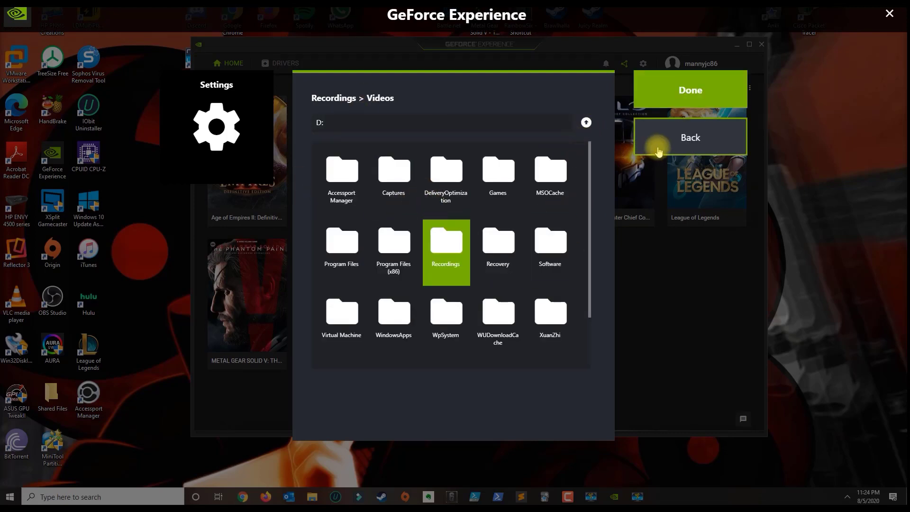
click(653, 139)
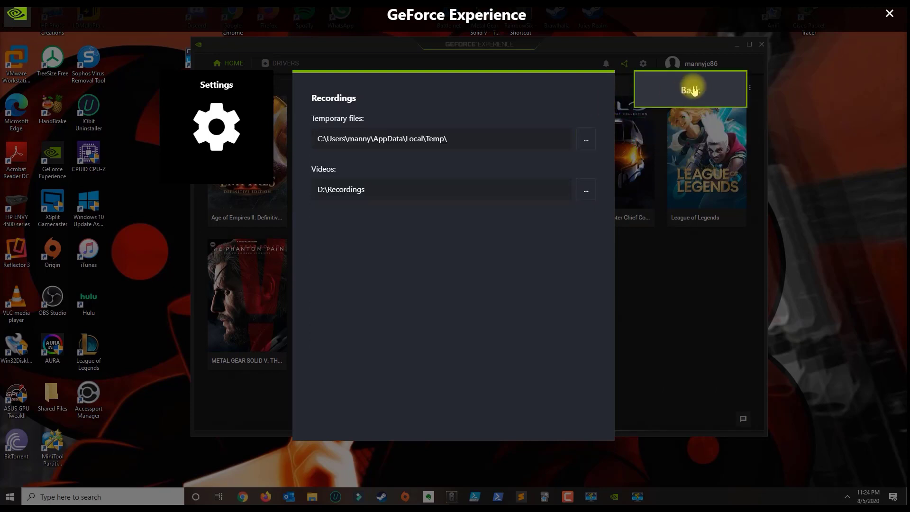
Assign Num+ to the 'Save the last 5.0 minutes recorded' keyboard shortcut
click(650, 105)
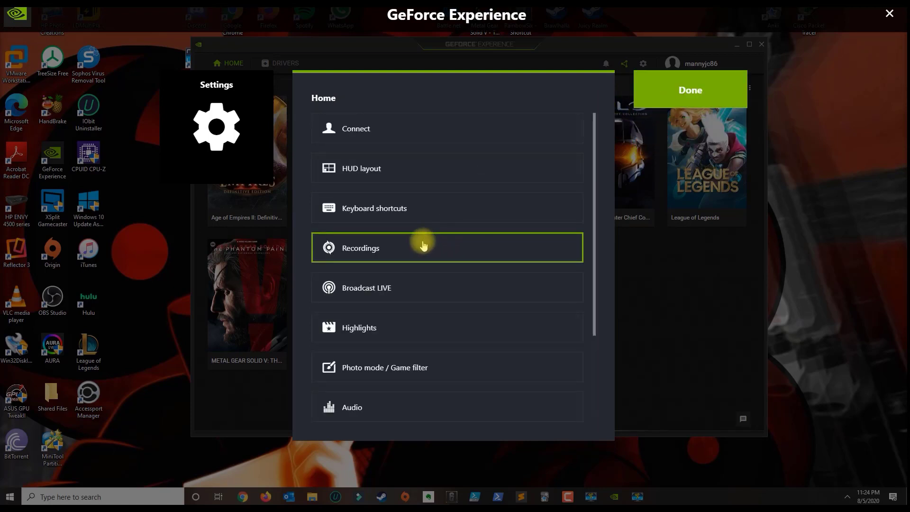
scroll(423, 244, down, 2)
scroll(424, 244, down, 1)
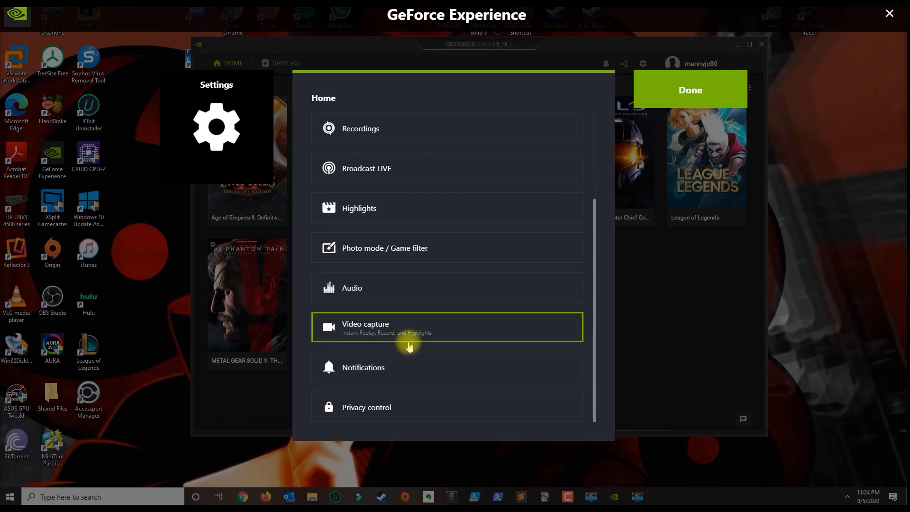
scroll(407, 343, up, 3)
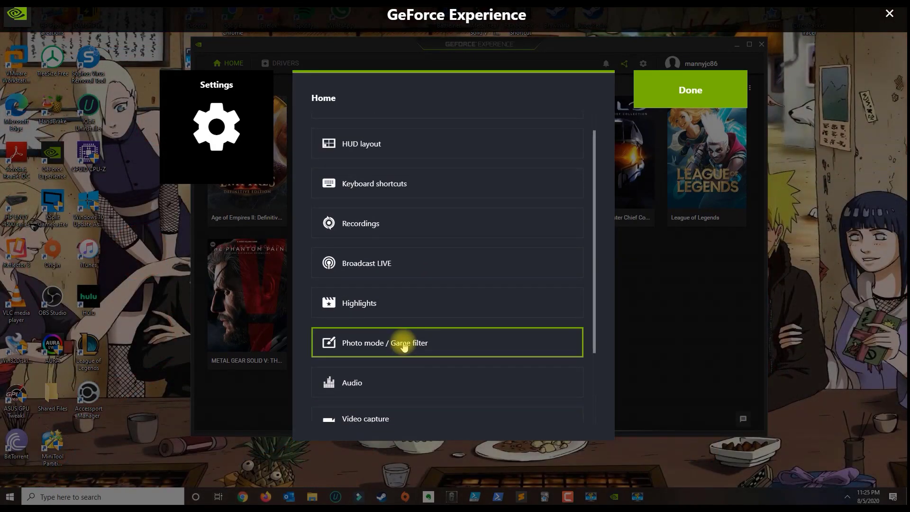
click(391, 189)
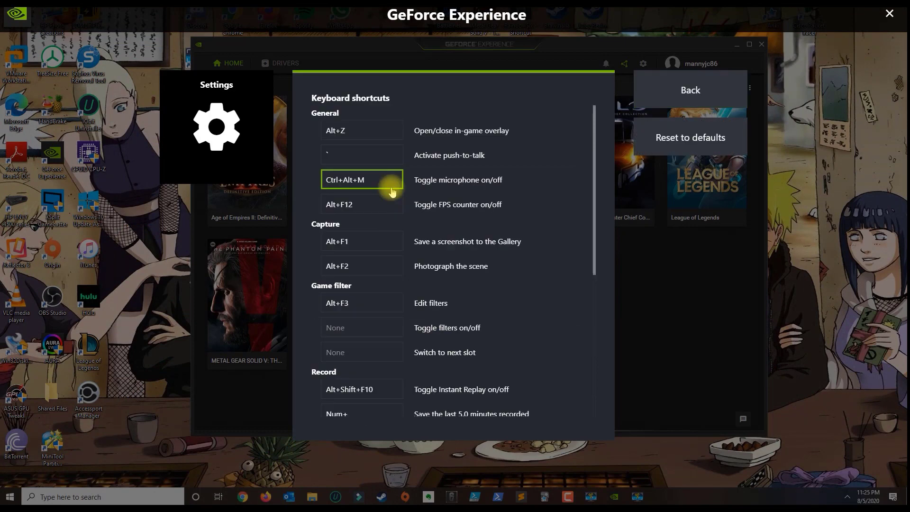
scroll(375, 227, down, 3)
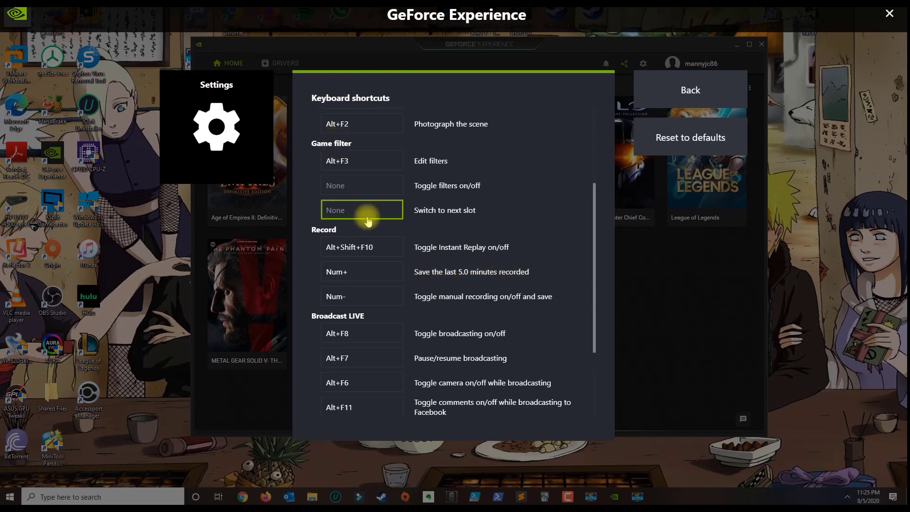
click(362, 274)
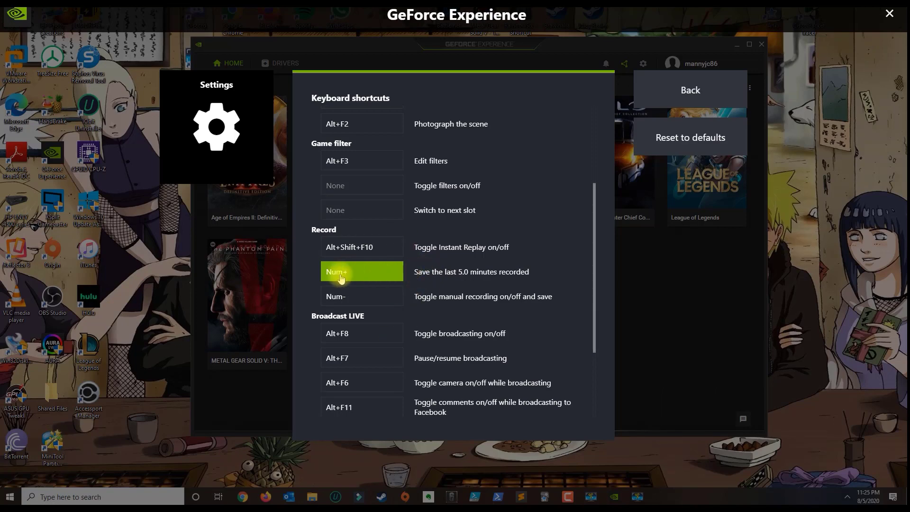
Leave the overlay settings and choose Turn on for Instant Replay (Alt+Shift+F10)
click(685, 104)
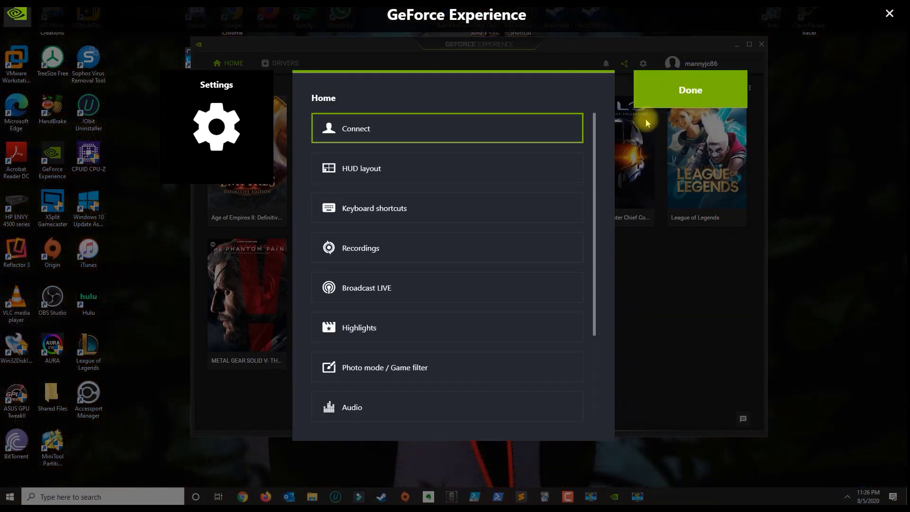
click(679, 100)
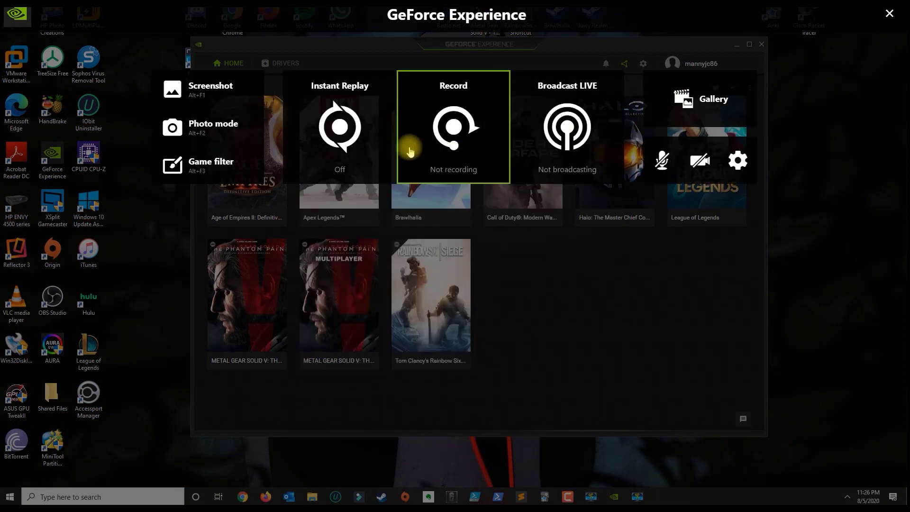
click(339, 146)
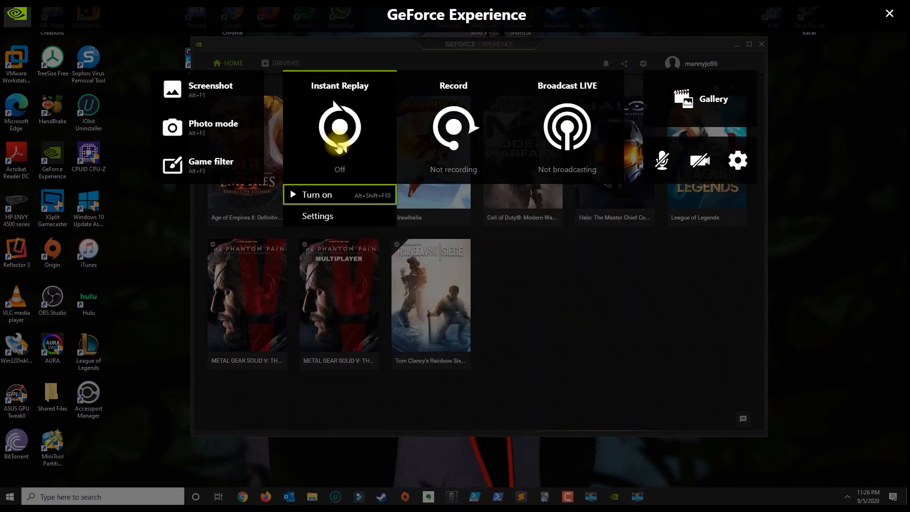
click(320, 194)
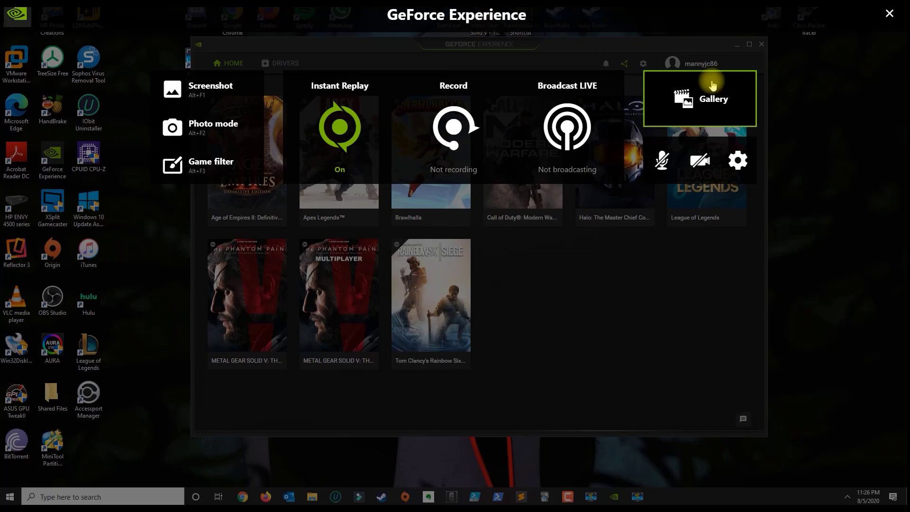
Close the in-game overlay and open File Explorer with Win+E
click(889, 14)
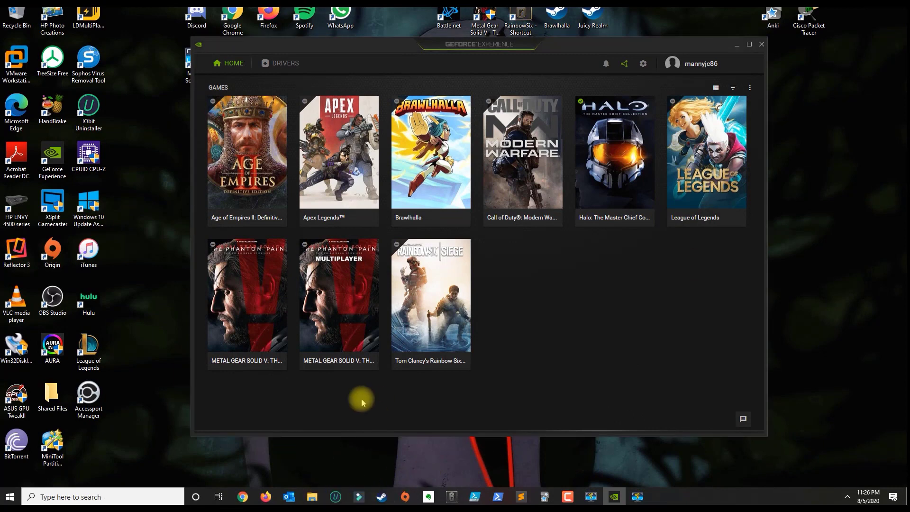
key(super+e)
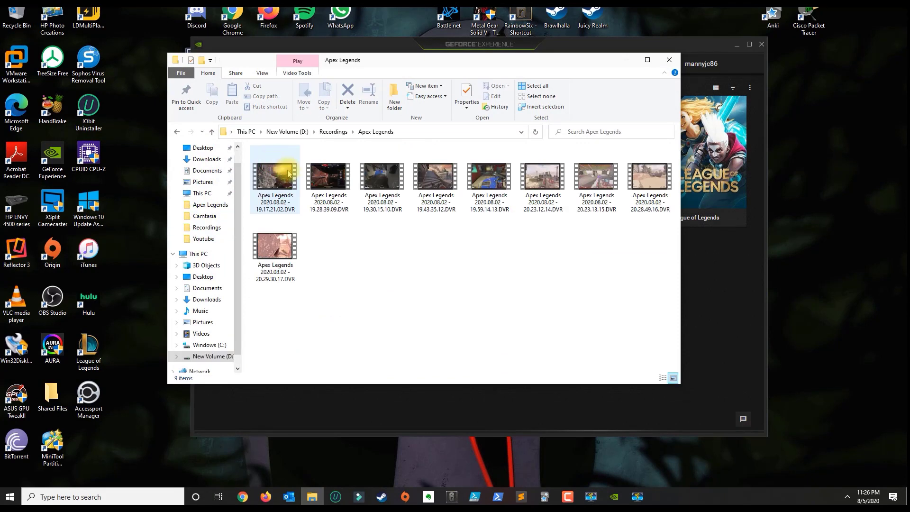
Play the newest Apex Legends clip in Movies & TV, then close the player
double_click(274, 247)
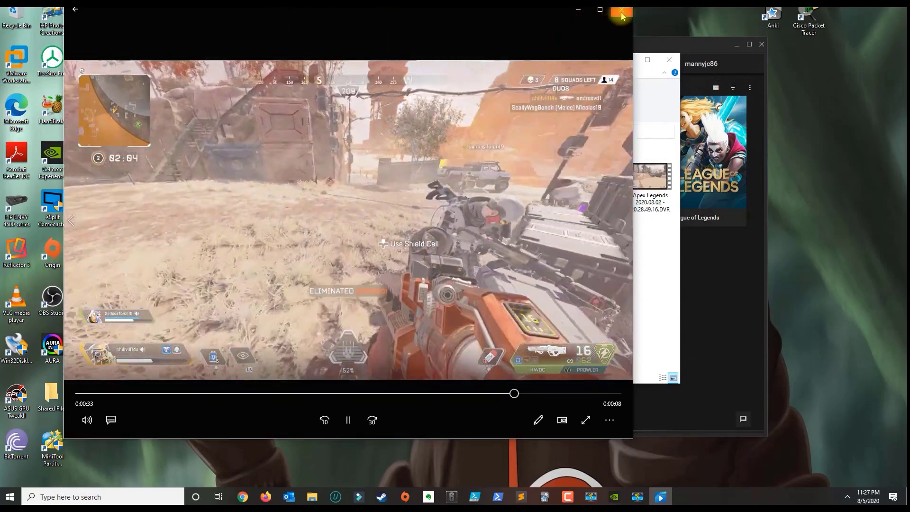
click(621, 10)
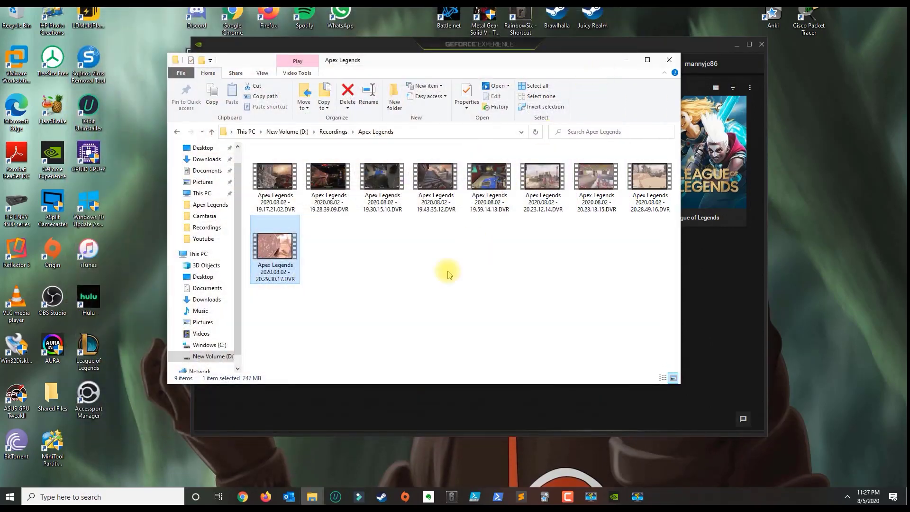